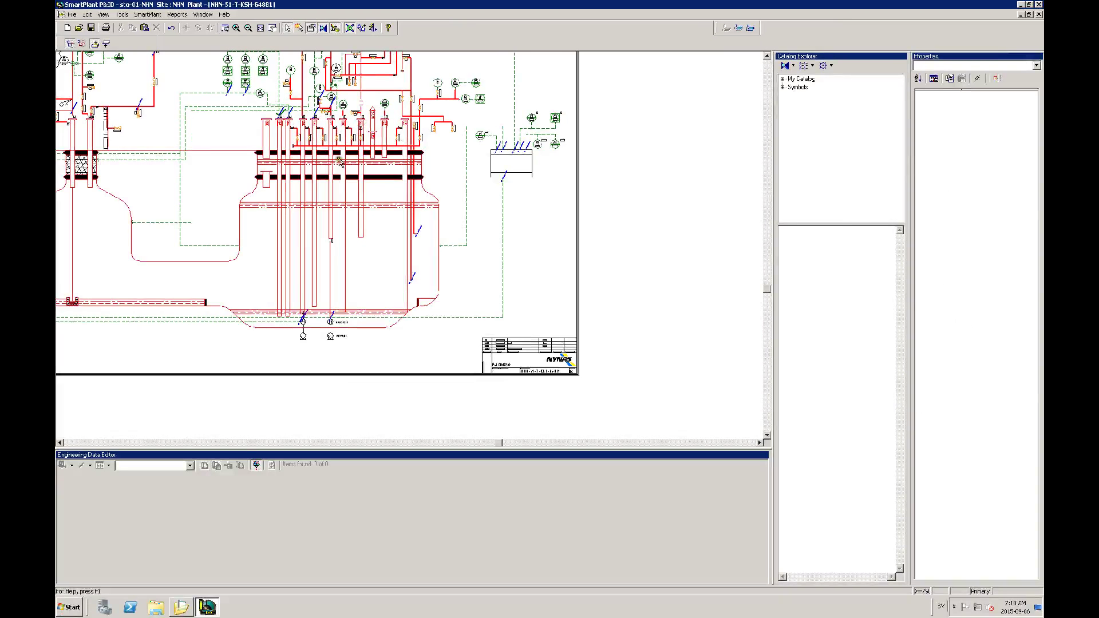
Step: Bring up the Tools menu listing the custom command options
{"action": "left_click", "coordinate": [122, 14]}
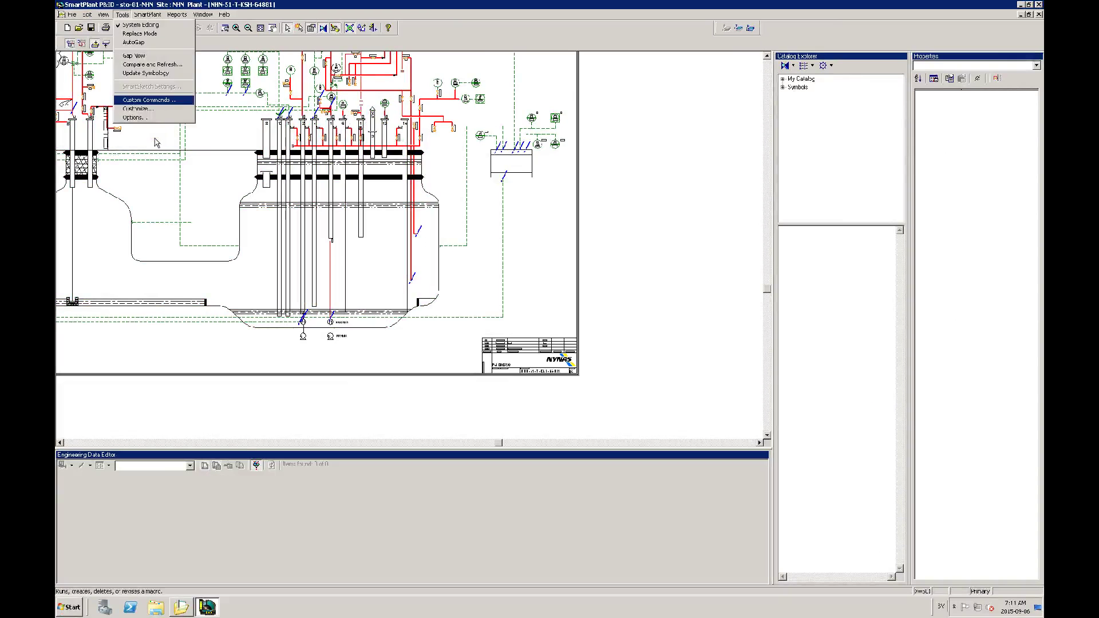
Step: Start Custom Commands and browse the file picker to the Program folder, ready for a file name
{"action": "left_click", "coordinate": [149, 100]}
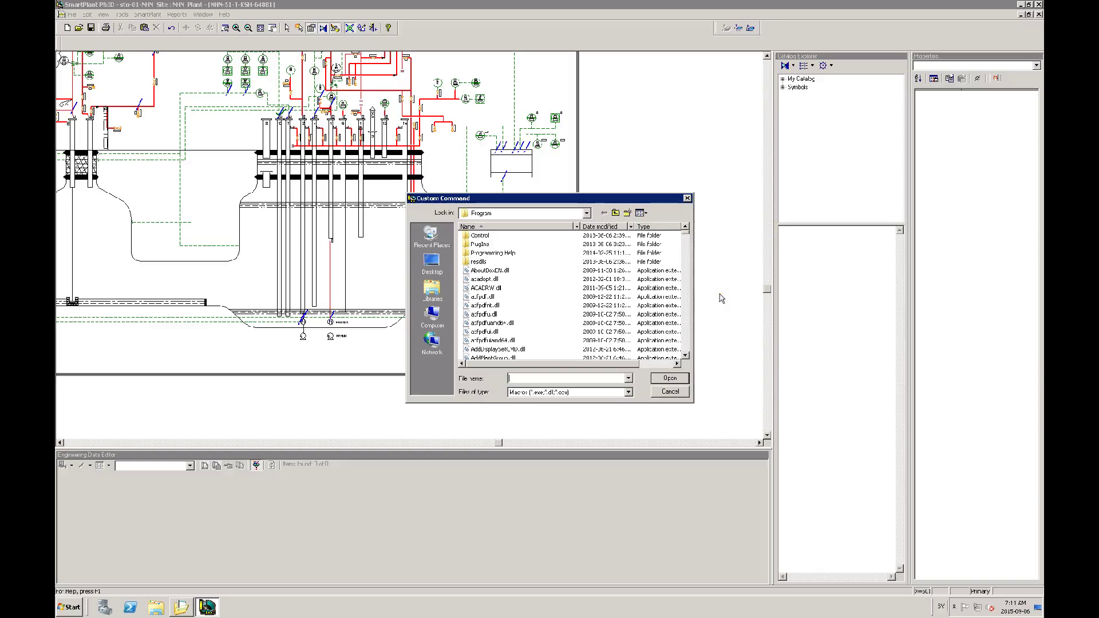
{"action": "key", "text": "F4"}
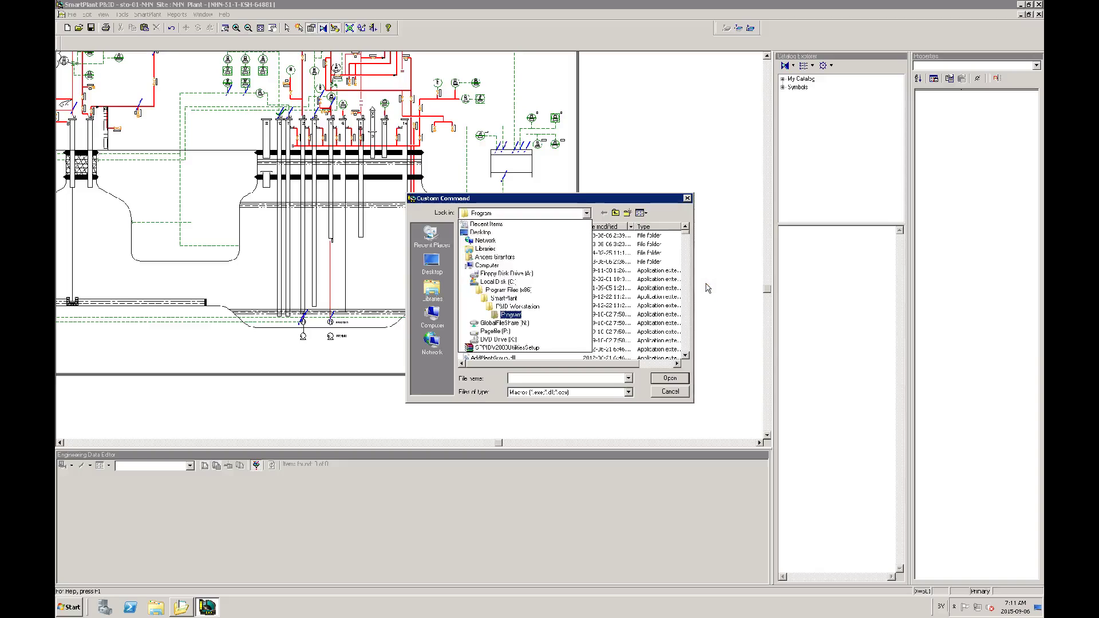
{"action": "key", "text": "Up"}
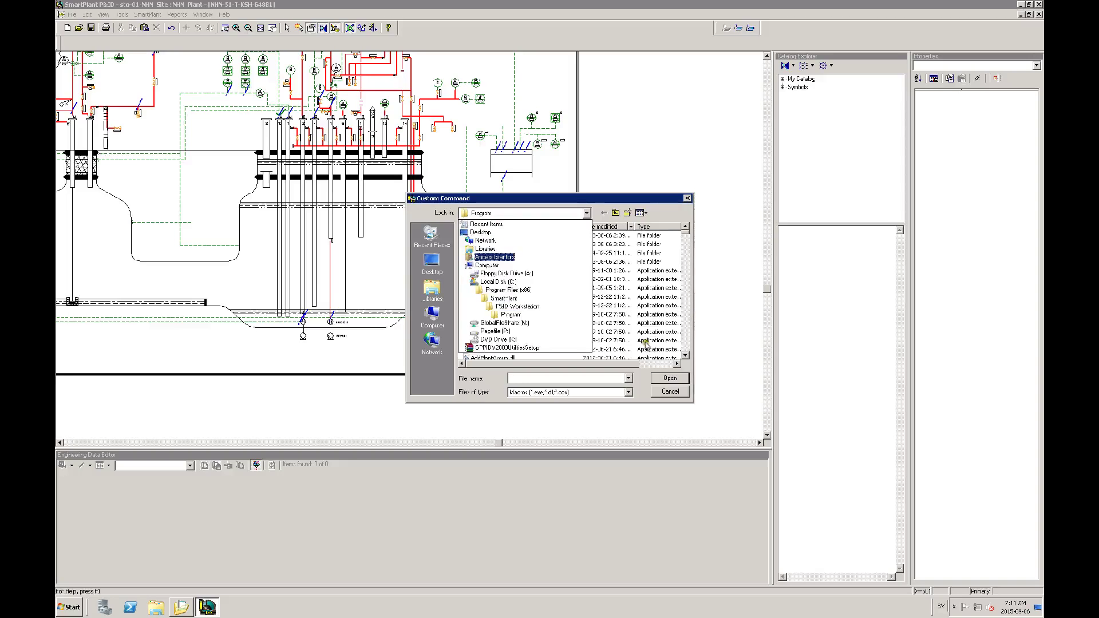
{"action": "key", "text": "Up"}
{"action": "key", "text": "Up"}
{"action": "key", "text": "Down"}
{"action": "key", "text": "Down"}
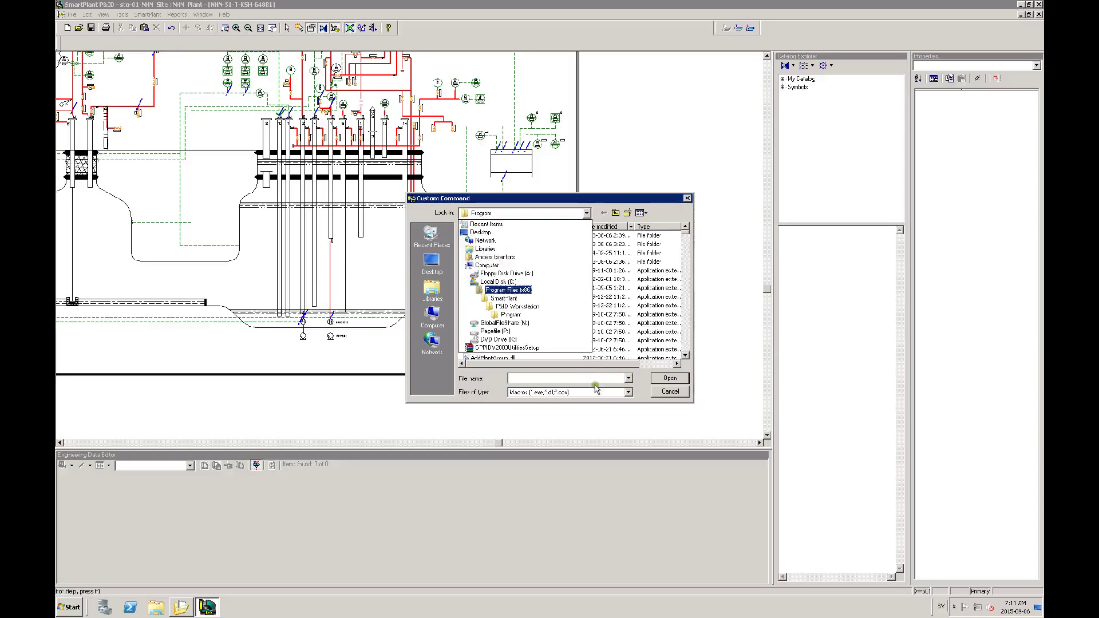
{"action": "key", "text": "Down"}
{"action": "key", "text": "Down"}
{"action": "key", "text": "Down"}
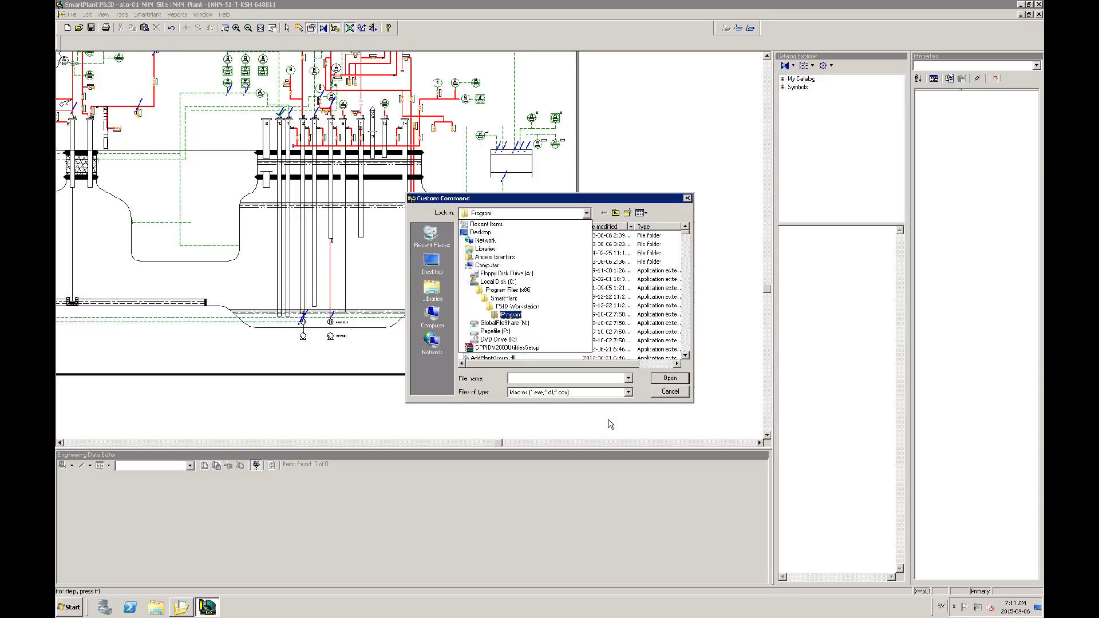
{"action": "key", "text": "Up"}
{"action": "key", "text": "Up"}
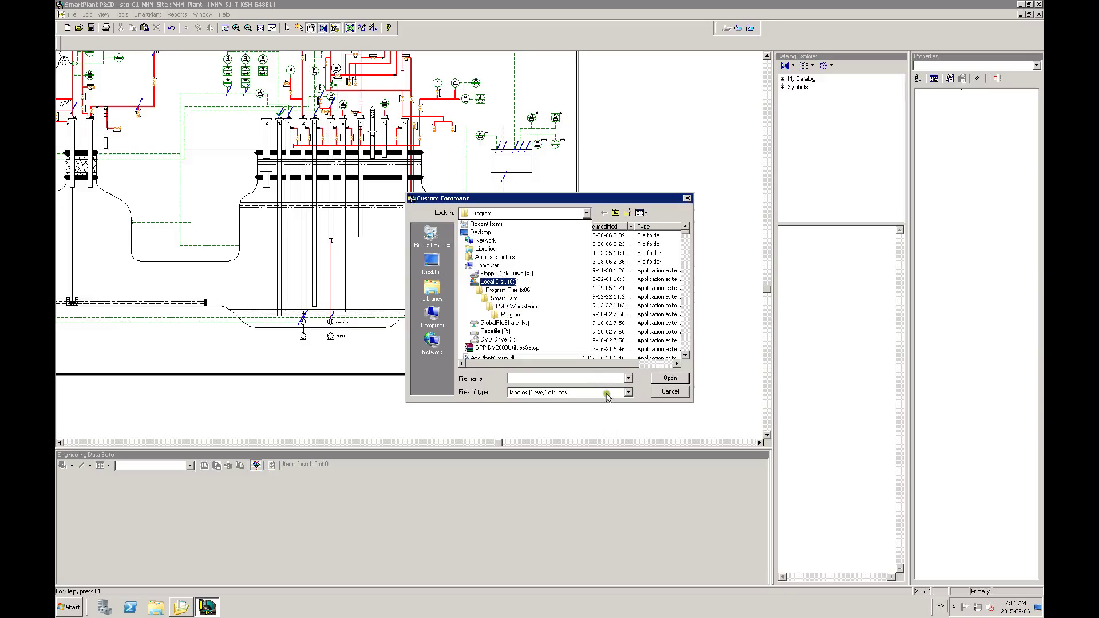
{"action": "key", "text": "Down"}
{"action": "key", "text": "Down"}
{"action": "key", "text": "Return"}
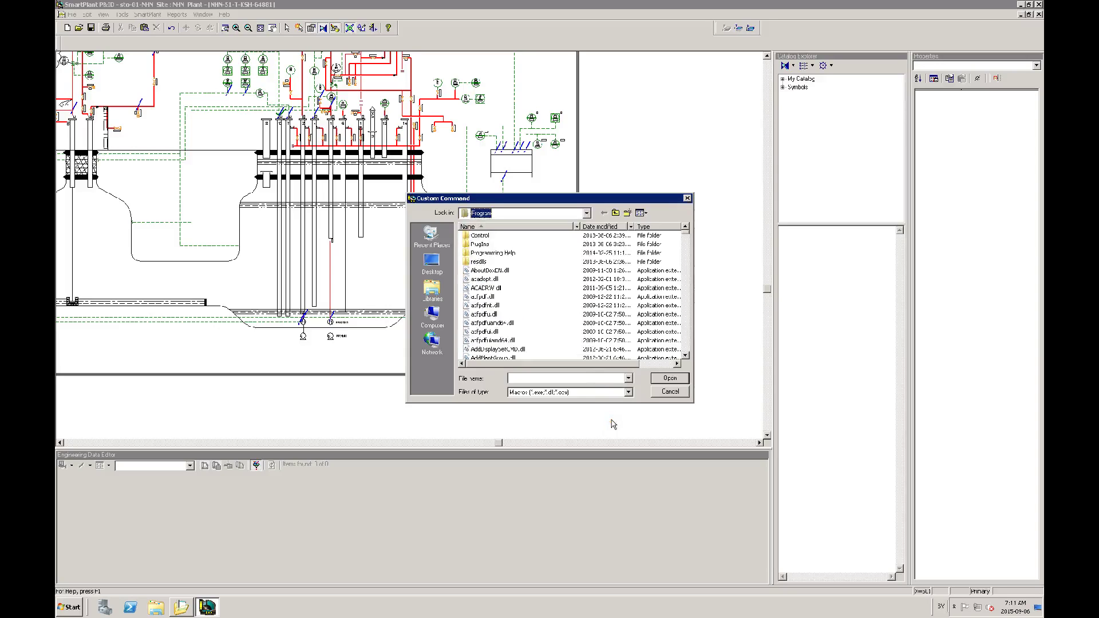
{"action": "key", "text": "Tab"}
{"action": "scroll", "coordinate": [840, 450], "scroll_direction": "down", "scroll_amount": 4}
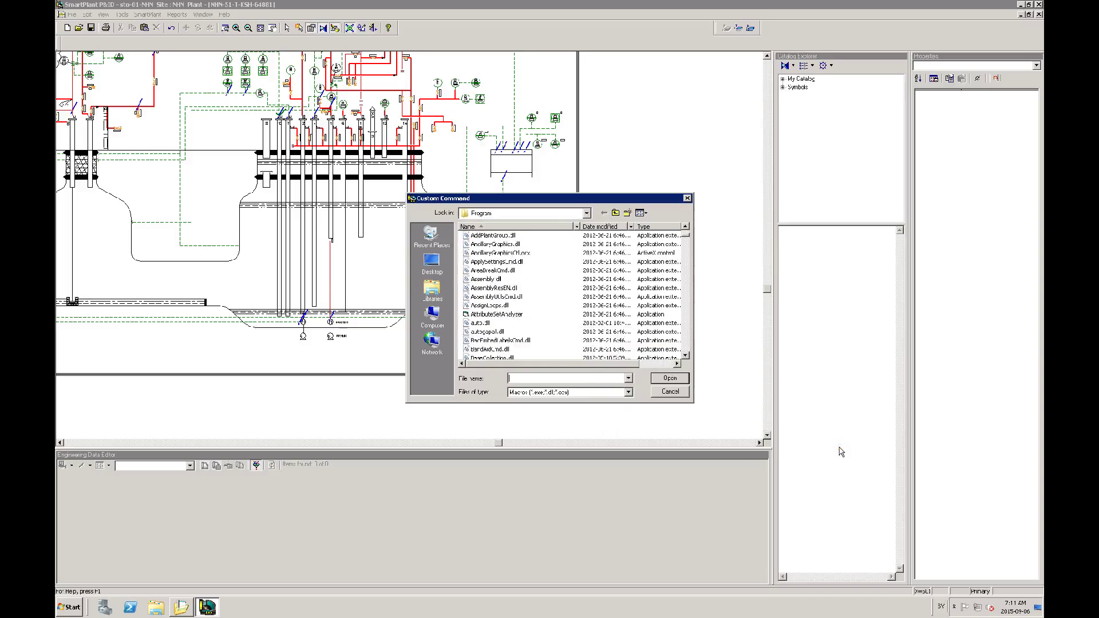
{"action": "scroll", "coordinate": [840, 450], "scroll_direction": "down", "scroll_amount": 3}
{"action": "scroll", "coordinate": [840, 450], "scroll_direction": "down", "scroll_amount": 3}
{"action": "scroll", "coordinate": [841, 450], "scroll_direction": "down", "scroll_amount": 3}
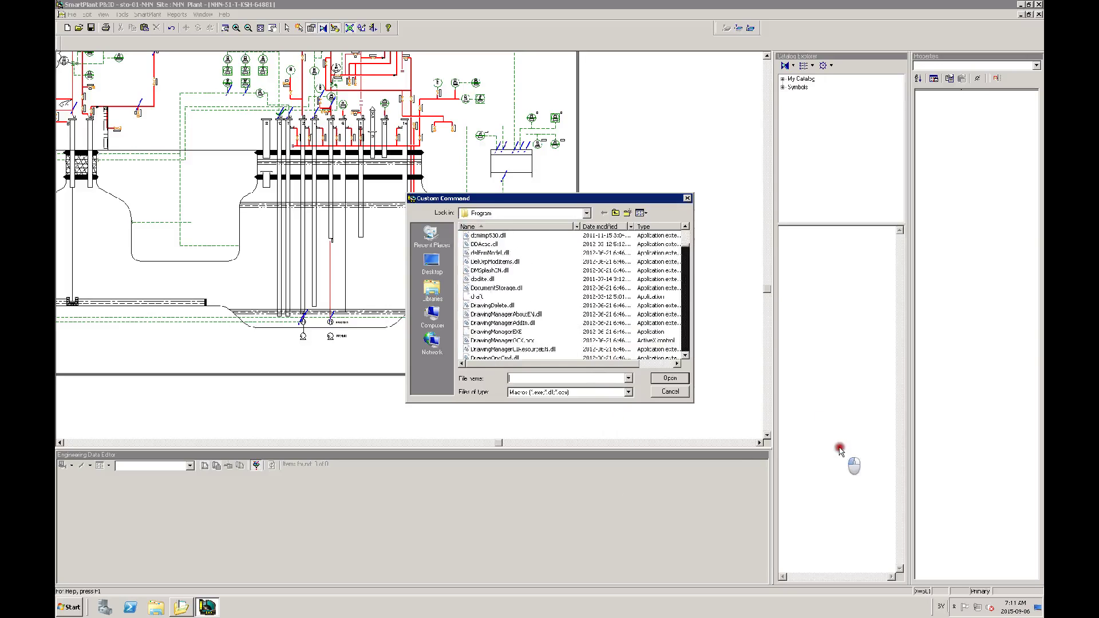
{"action": "scroll", "coordinate": [841, 451], "scroll_direction": "down", "scroll_amount": 2}
{"action": "scroll", "coordinate": [841, 450], "scroll_direction": "down", "scroll_amount": 3}
{"action": "scroll", "coordinate": [840, 450], "scroll_direction": "down", "scroll_amount": 3}
{"action": "scroll", "coordinate": [841, 450], "scroll_direction": "down", "scroll_amount": 3}
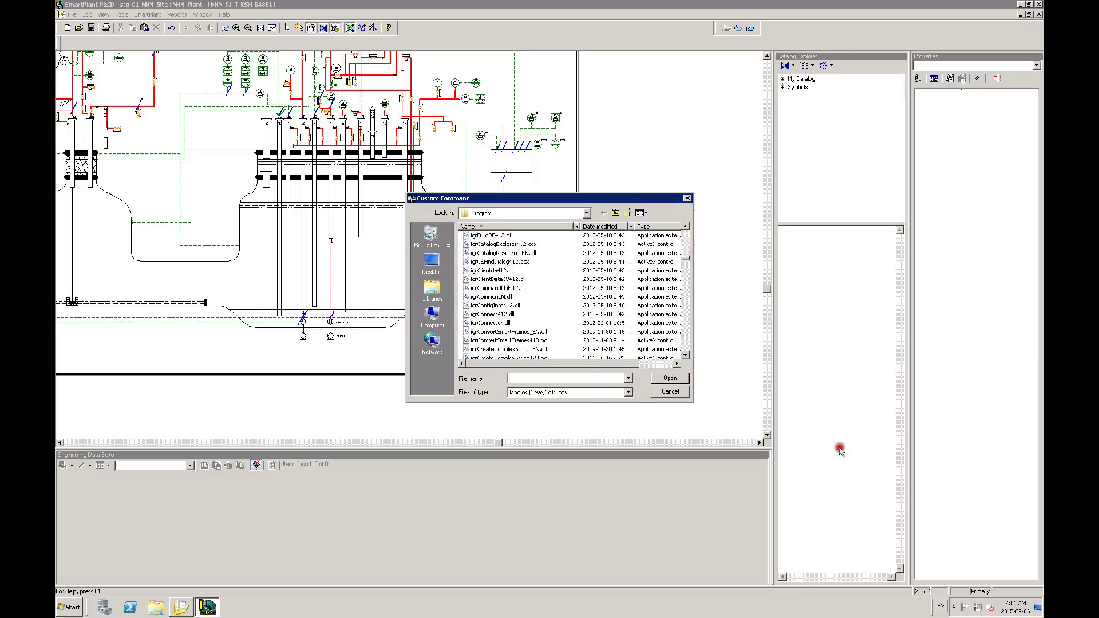
{"action": "scroll", "coordinate": [841, 450], "scroll_direction": "down", "scroll_amount": 3}
{"action": "scroll", "coordinate": [838, 343], "scroll_direction": "up", "scroll_amount": 5}
{"action": "scroll", "coordinate": [838, 343], "scroll_direction": "up", "scroll_amount": 5}
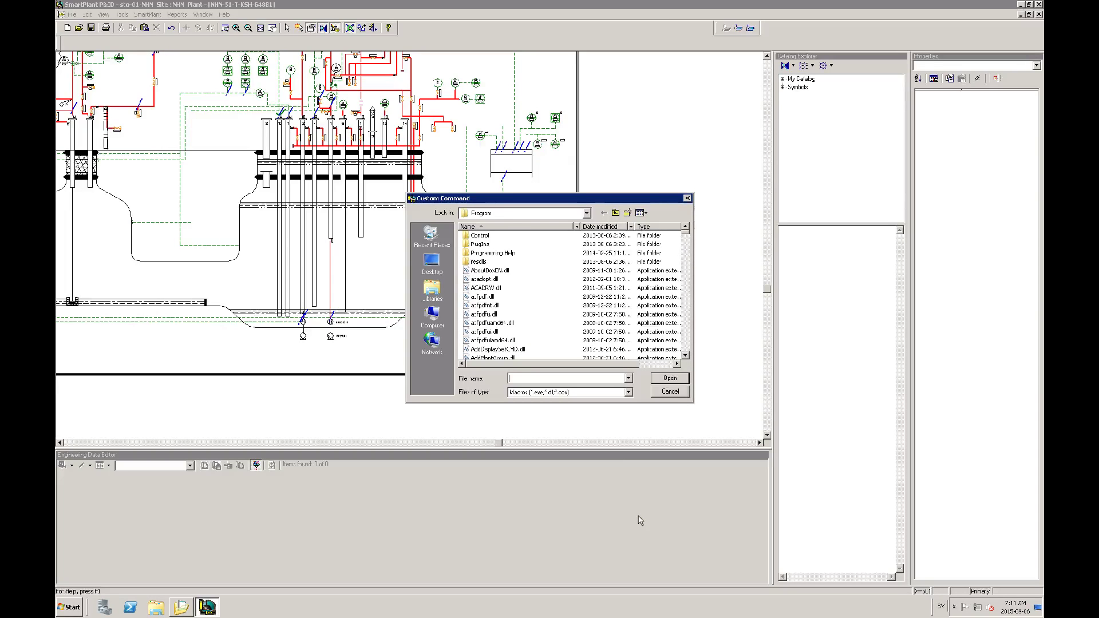
{"action": "type", "text": "de"}
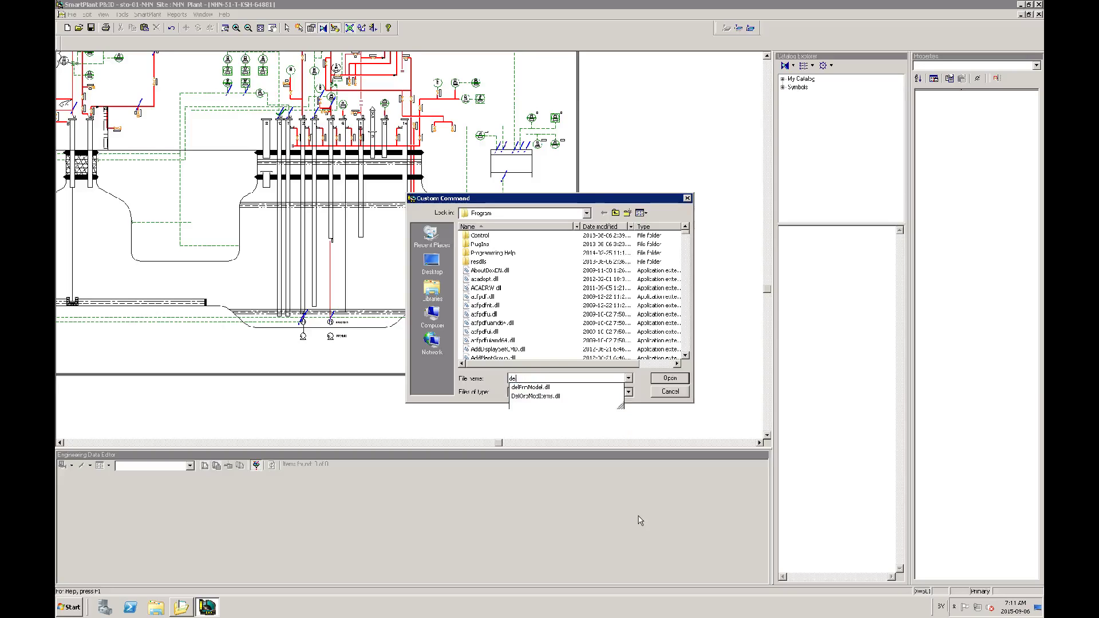
Step: Load DelOraModItems.dll from the suggestions so the Clean Data utility appears
{"action": "key", "text": "Down"}
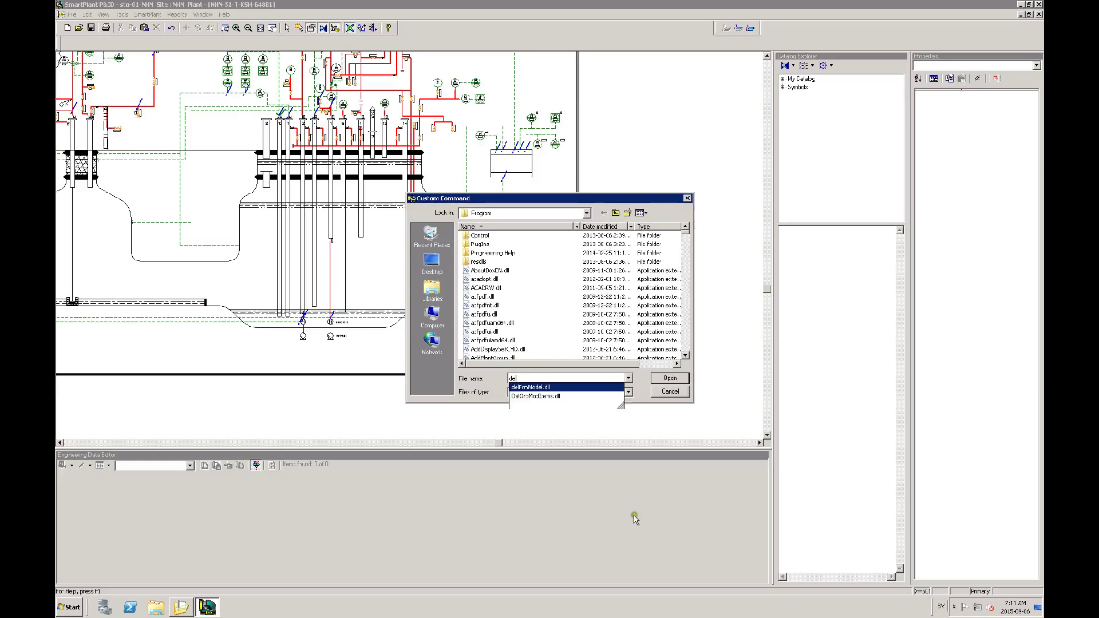
{"action": "key", "text": "Down"}
{"action": "key", "text": "Return"}
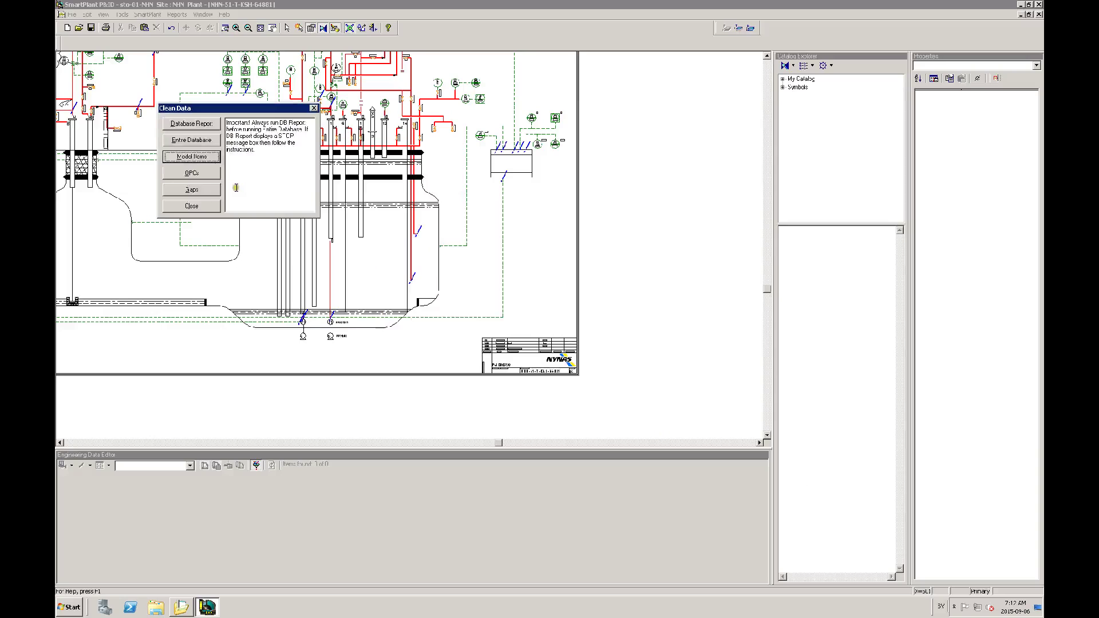
Step: Run the orphaned model item cleanup, acknowledge 'Cleanup completed' and close Clean Data
{"action": "key", "text": "Up"}
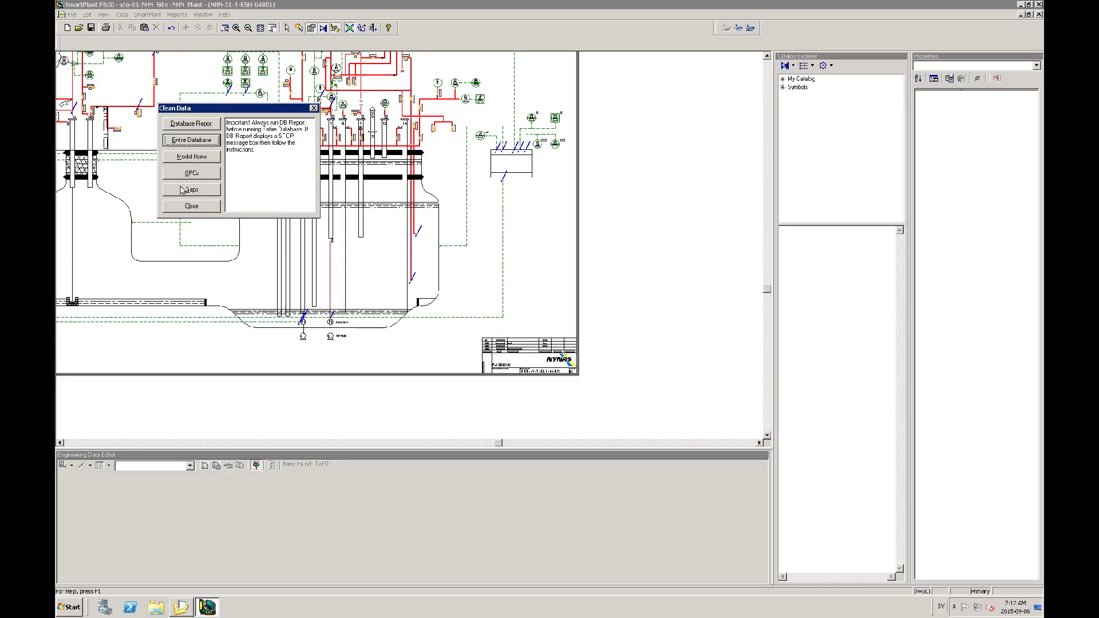
{"action": "left_click", "coordinate": [182, 190]}
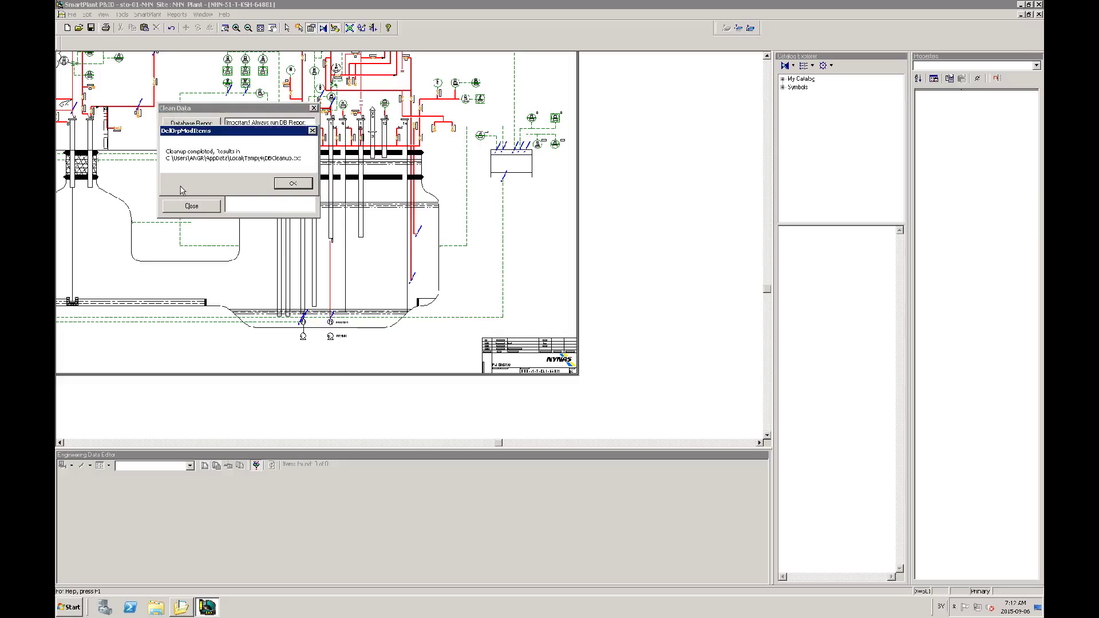
{"action": "key", "text": "Return"}
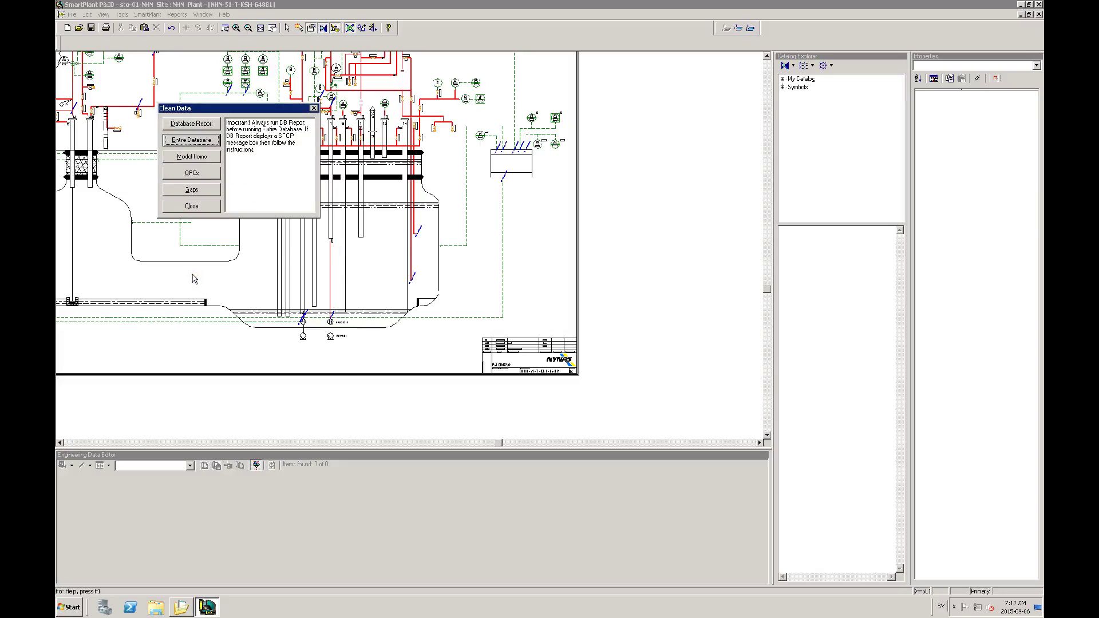
{"action": "key", "text": "Escape"}
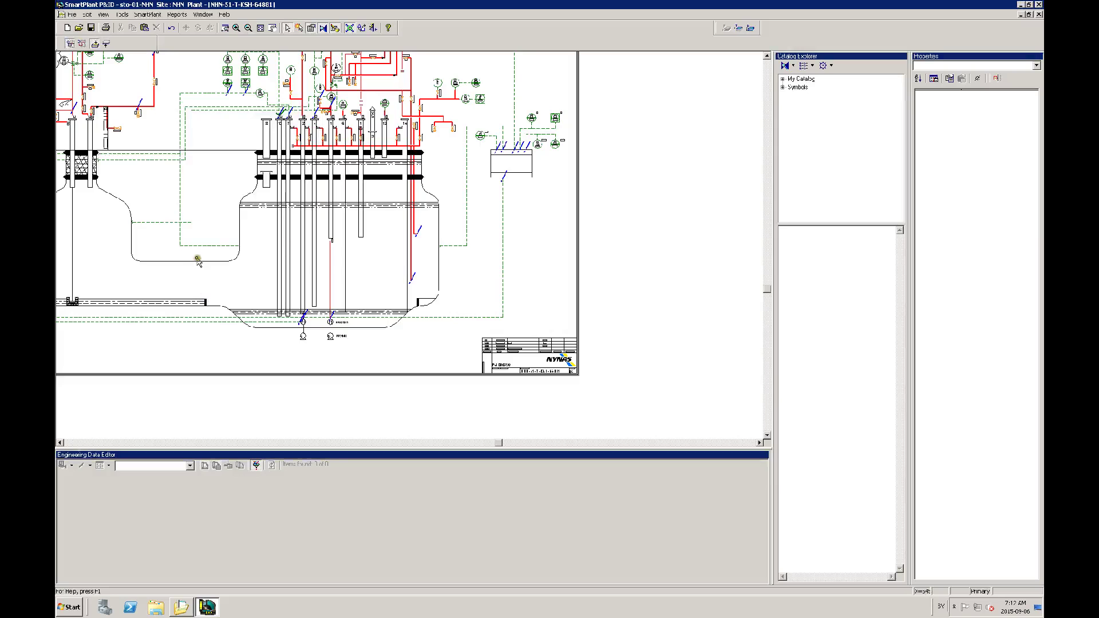
Step: Run RepairRelEndCmd.dll via Custom Commands to launch the Relationship Indicator Repair Utility
{"action": "left_click", "coordinate": [123, 15]}
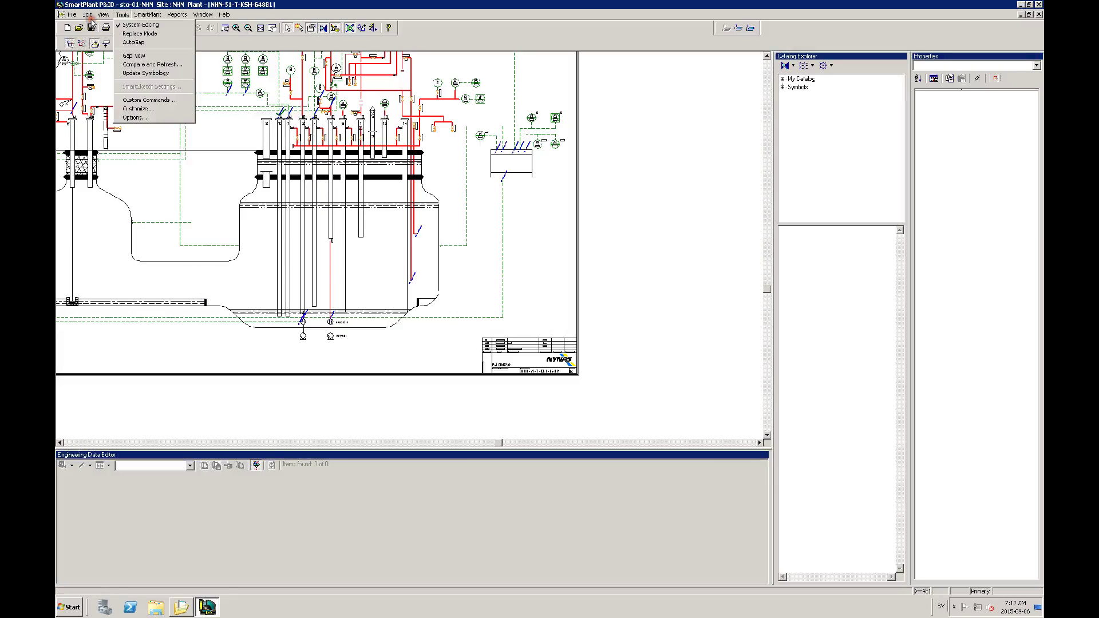
{"action": "left_click", "coordinate": [148, 99]}
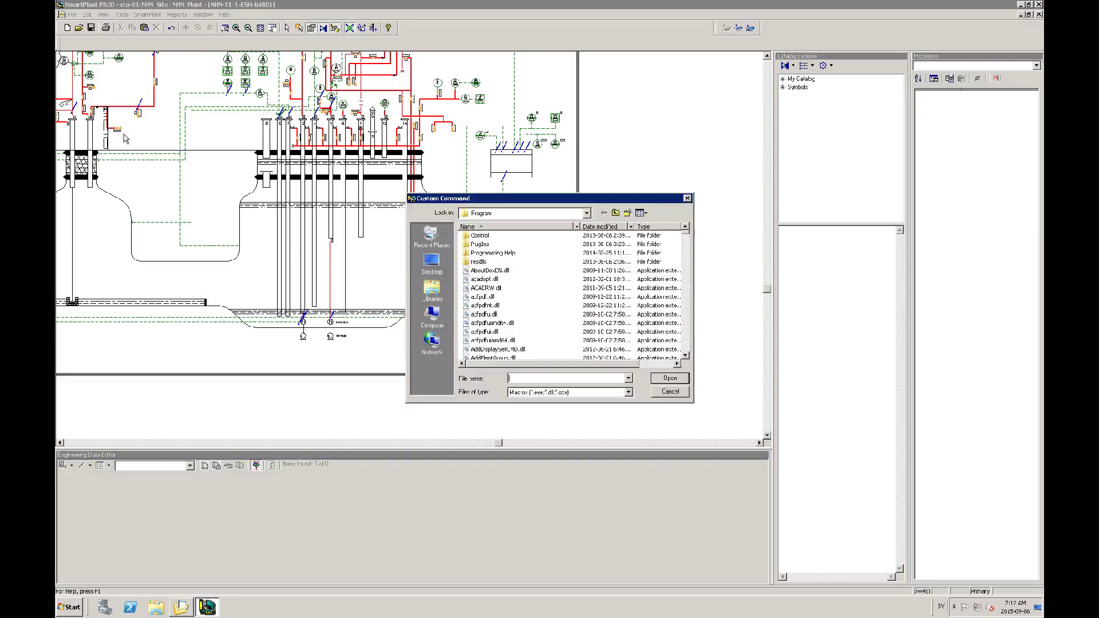
{"action": "type", "text": "repa"}
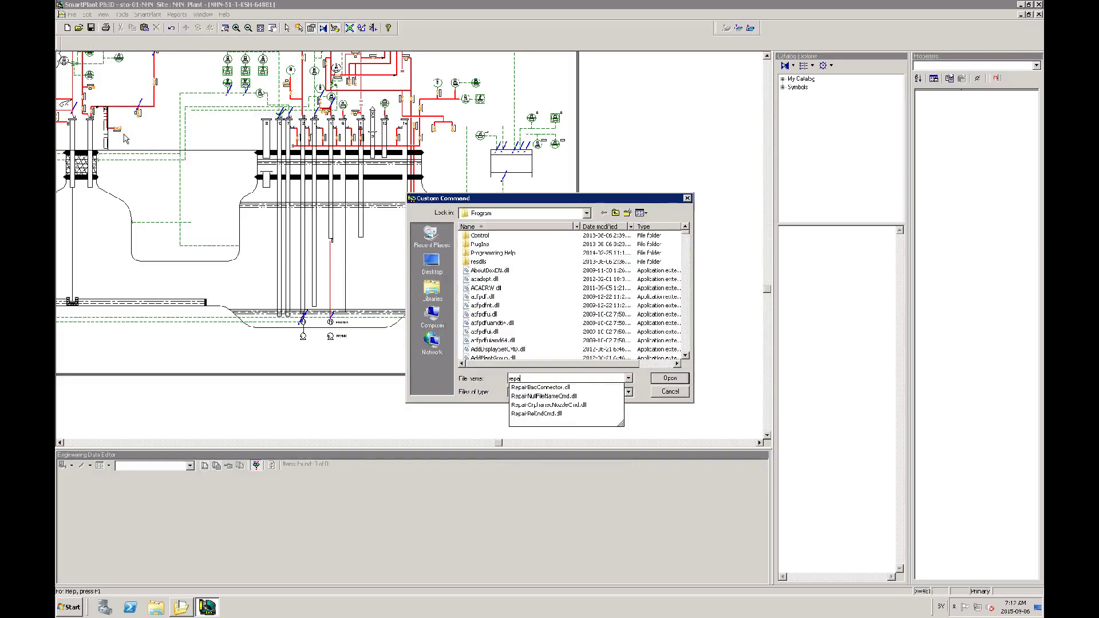
{"action": "key", "text": "Down"}
{"action": "key", "text": "Down"}
{"action": "key", "text": "Down"}
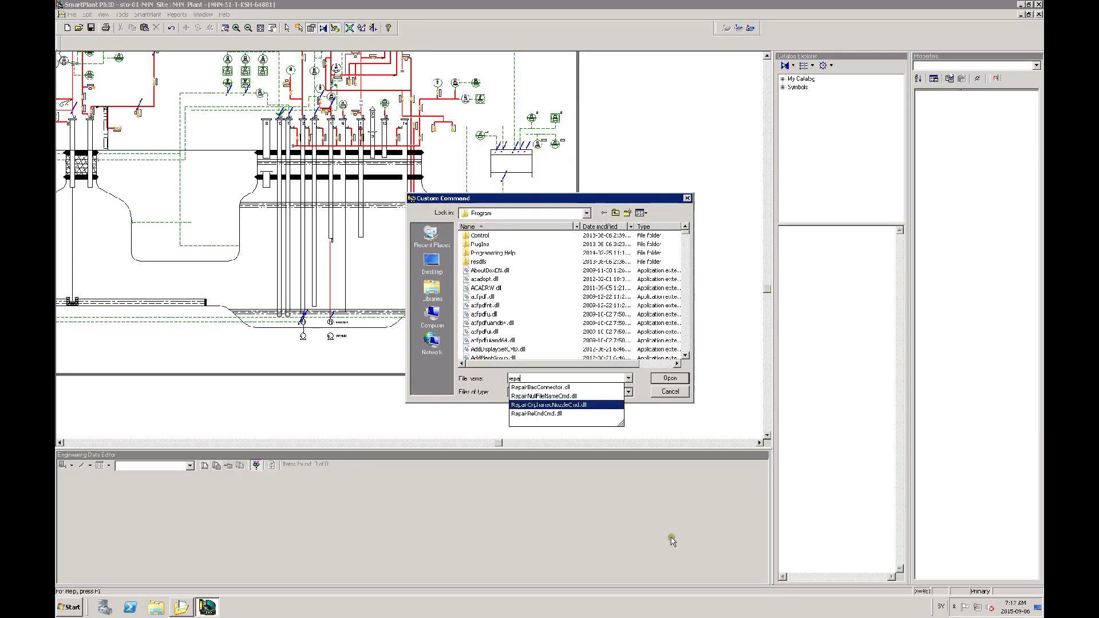
{"action": "key", "text": "Up"}
{"action": "key", "text": "Up"}
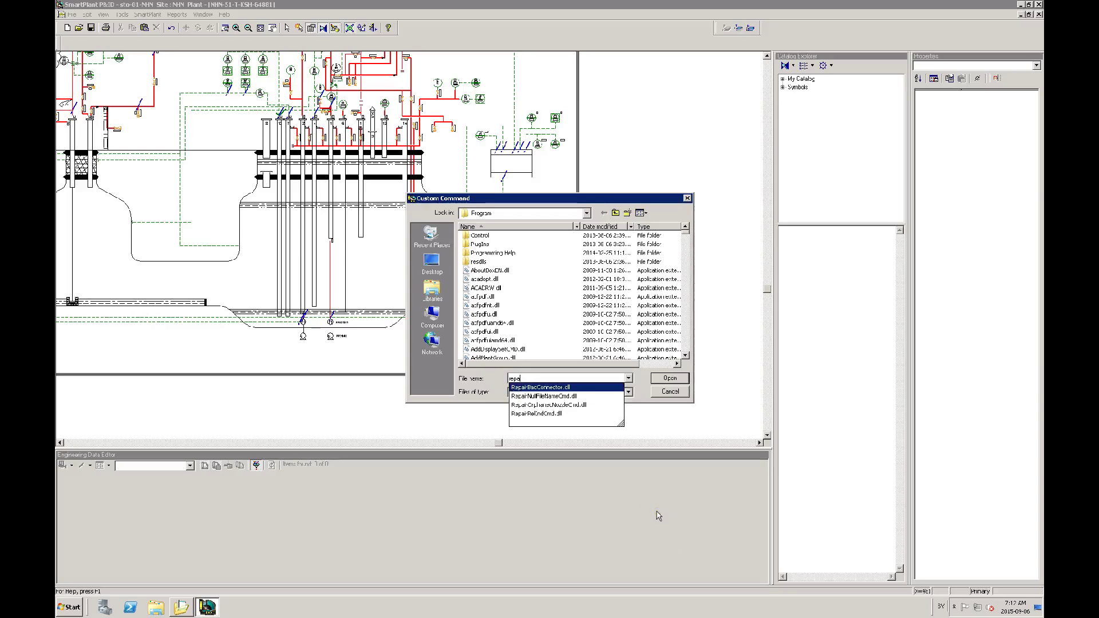
{"action": "key", "text": "Up"}
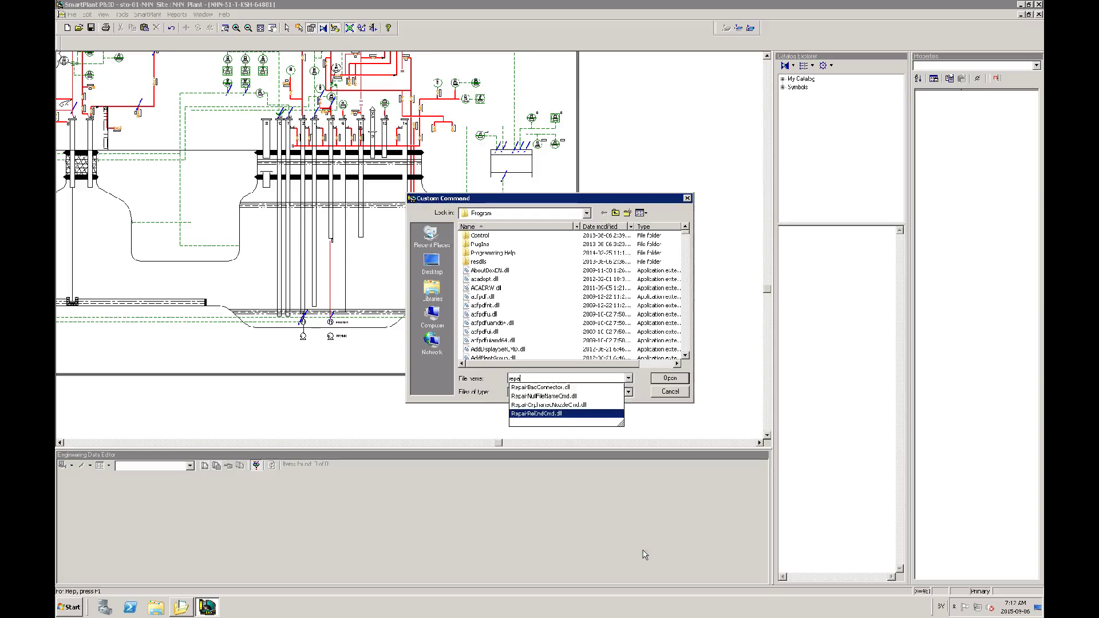
{"action": "key", "text": "Return"}
Step: Run the relationship indicator repair and dismiss its 'No problems were found' result
{"action": "key", "text": "Return"}
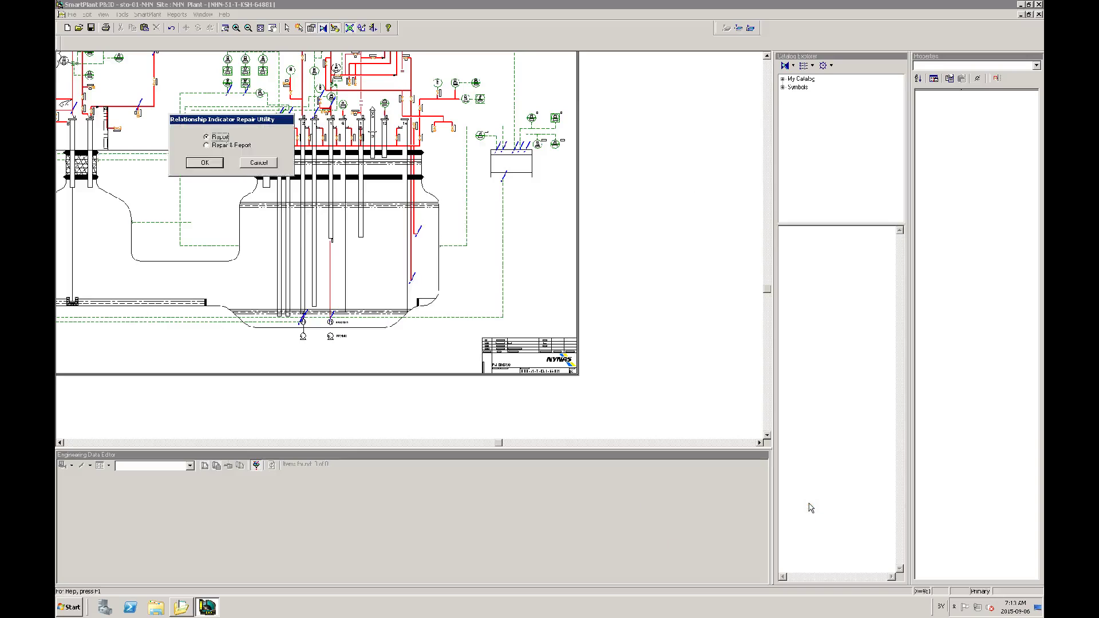
{"action": "key", "text": "Return"}
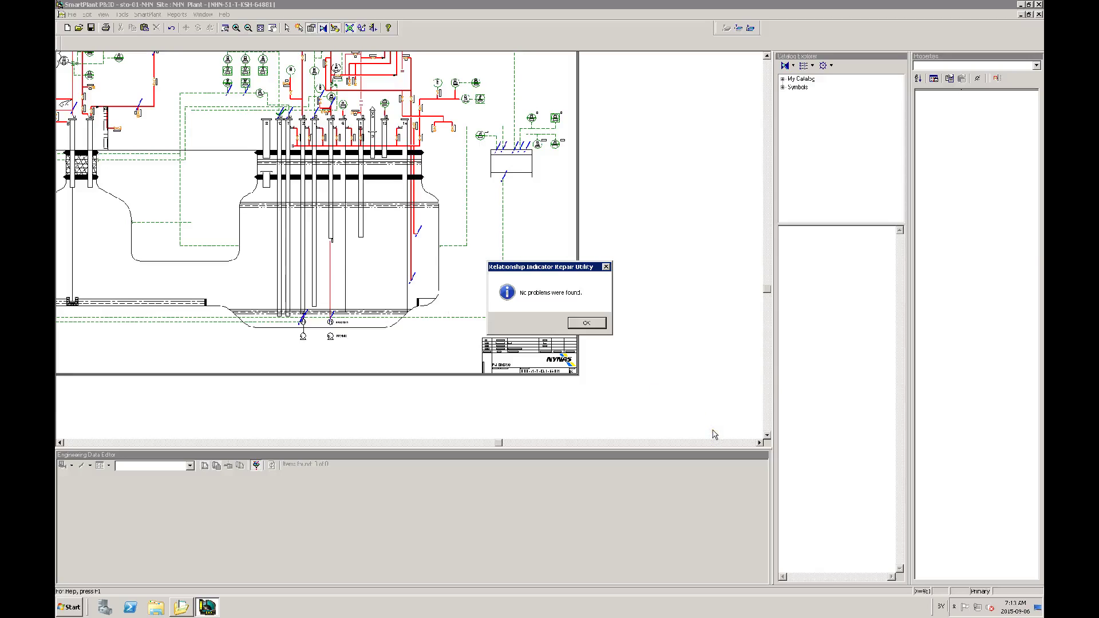
{"action": "key", "text": "Return"}
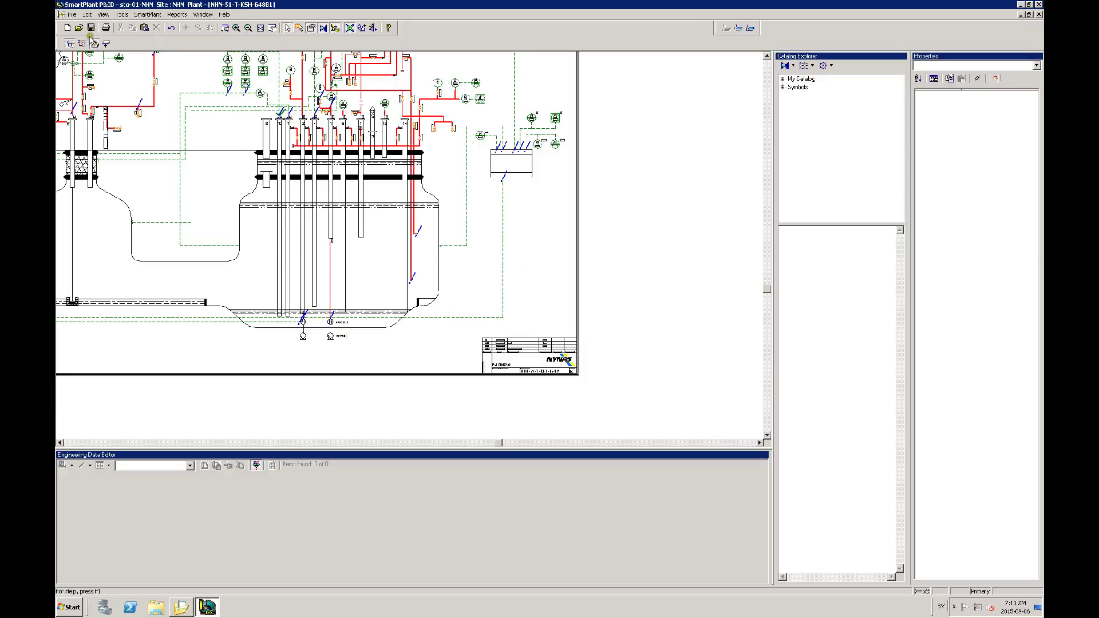
Step: Reopen Custom Commands and highlight RecreateDrawing.dll among the 'rec' suggestions
{"action": "left_click", "coordinate": [123, 15]}
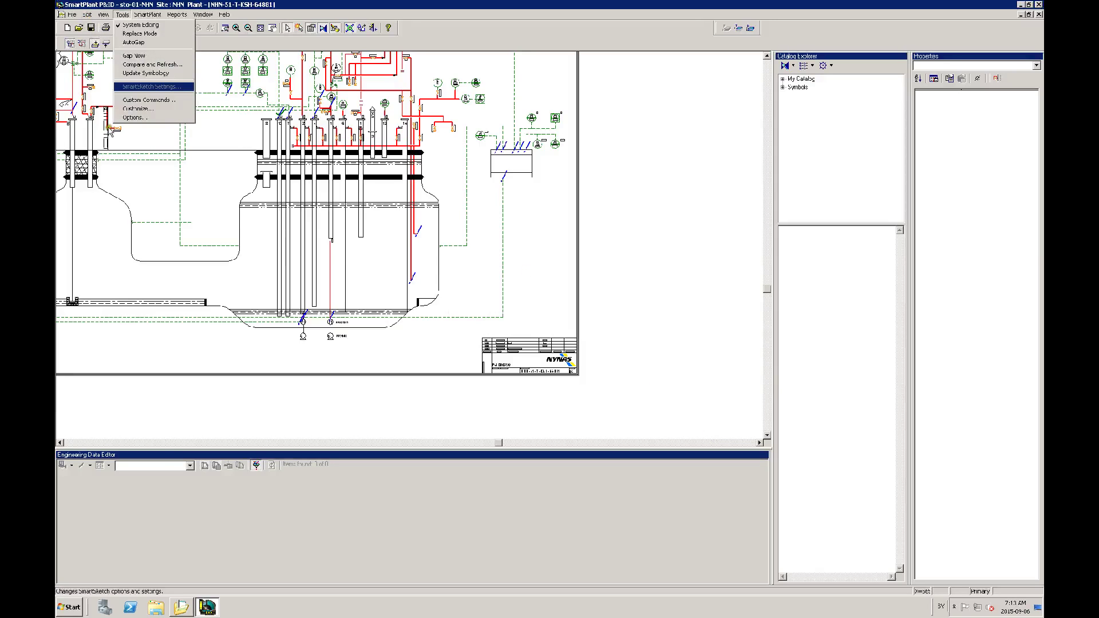
{"action": "left_click", "coordinate": [148, 100]}
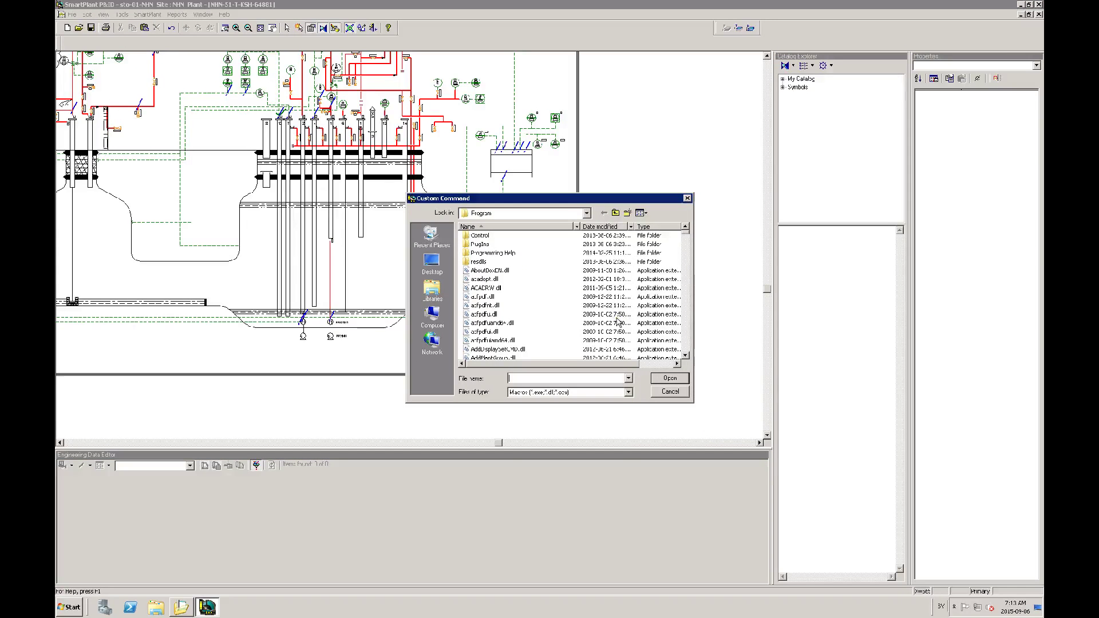
{"action": "type", "text": "re"}
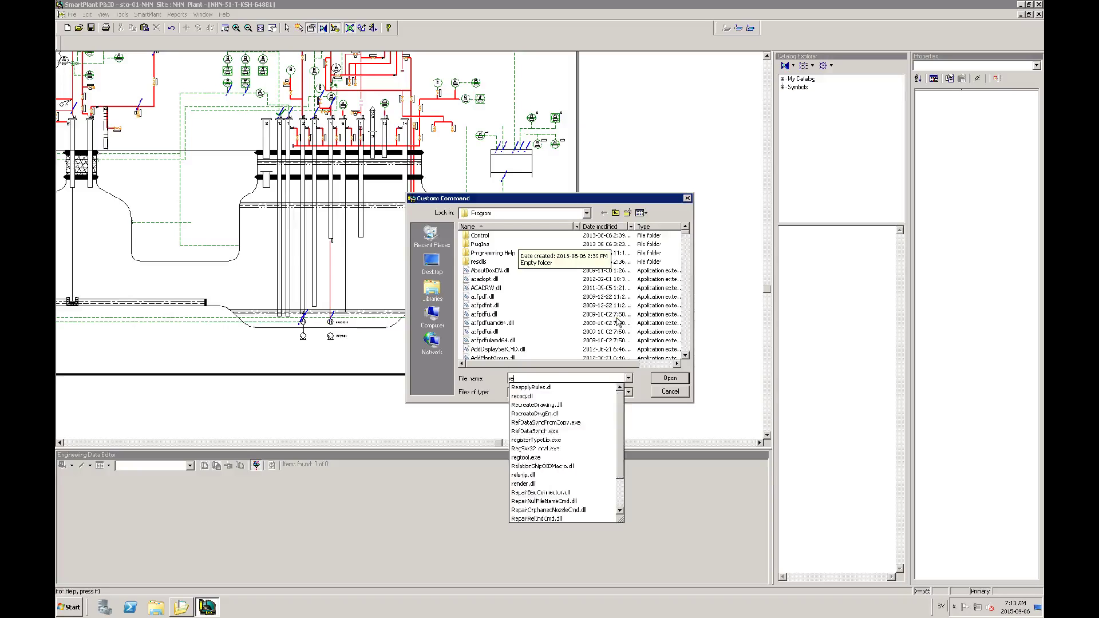
{"action": "type", "text": "c"}
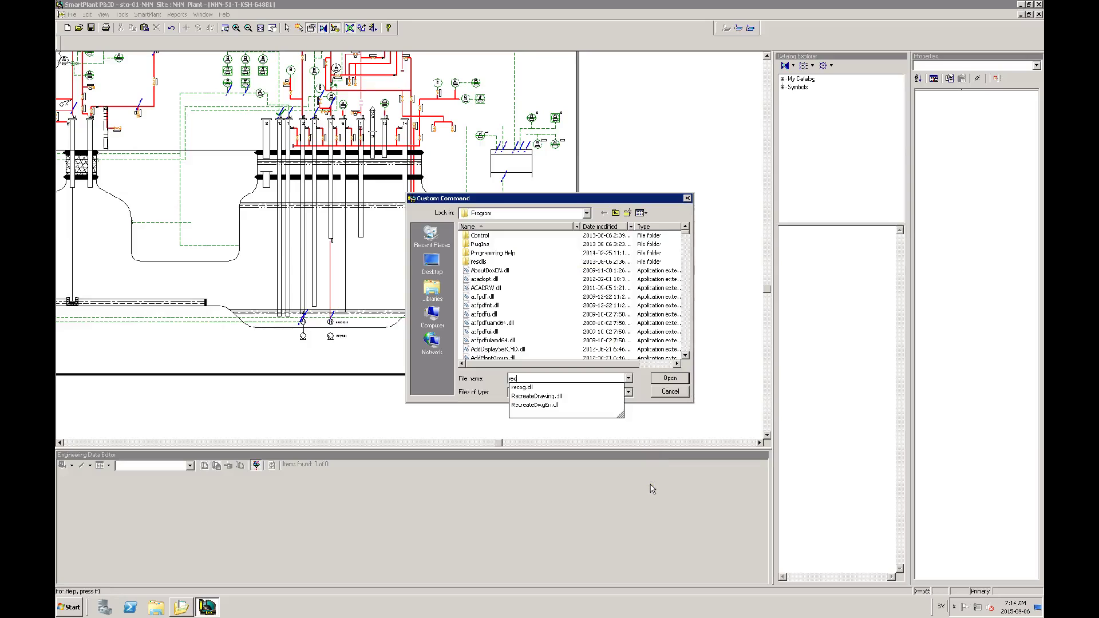
{"action": "key", "text": "Down"}
{"action": "key", "text": "Down"}
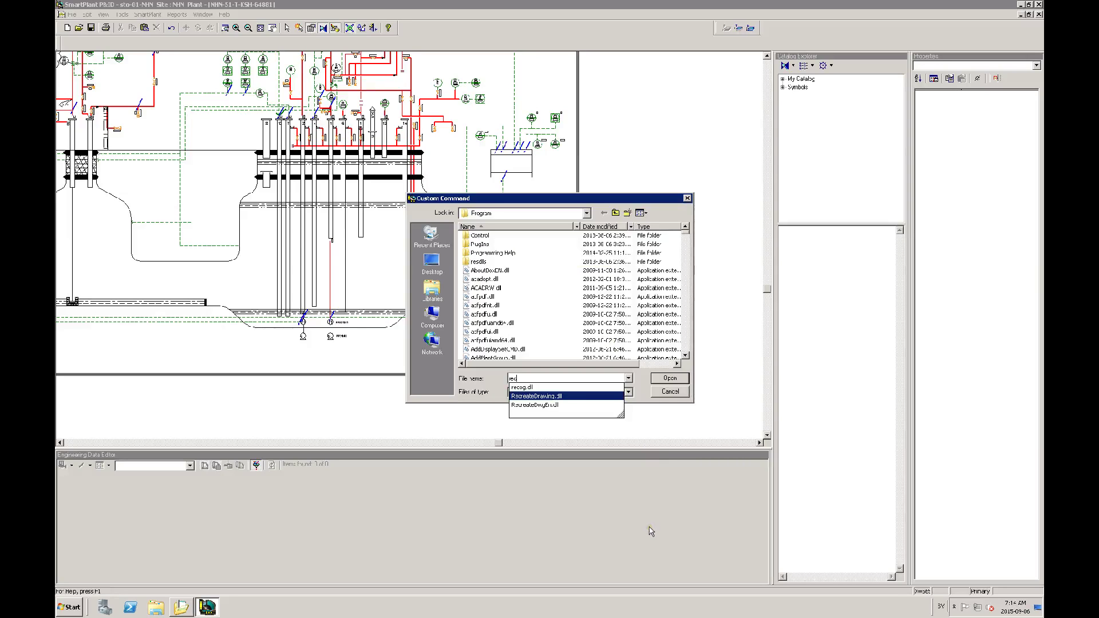